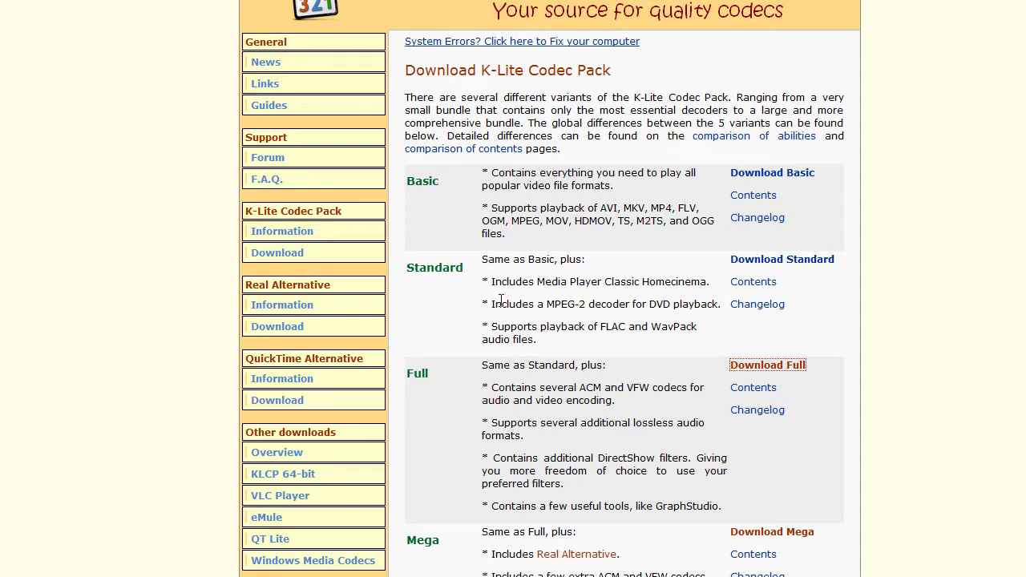
Highlight the K-Lite Codec Pack heading and the Full variant row on the download page
left_click_drag(369, 211, 230, 217)
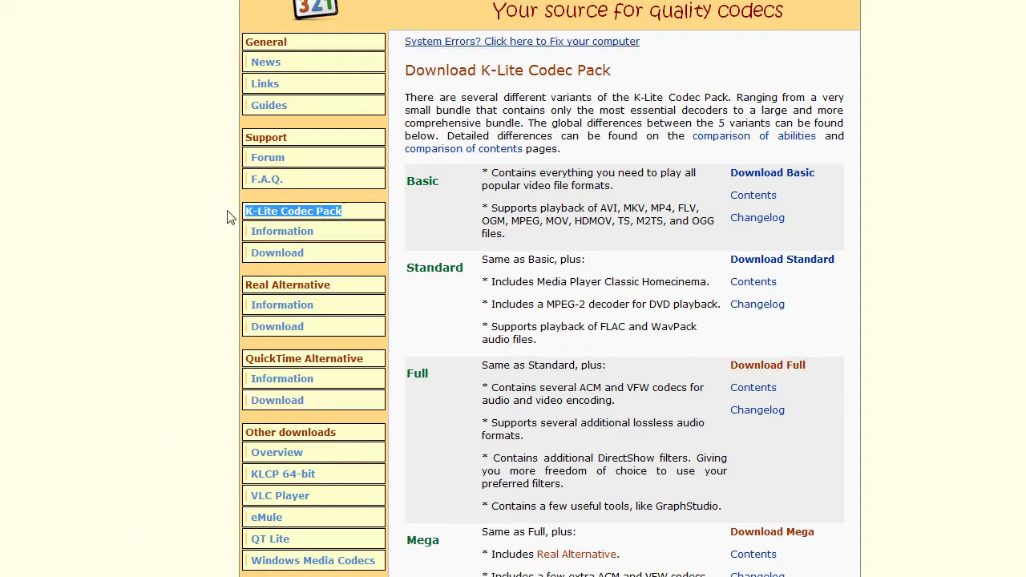
left_click(355, 224)
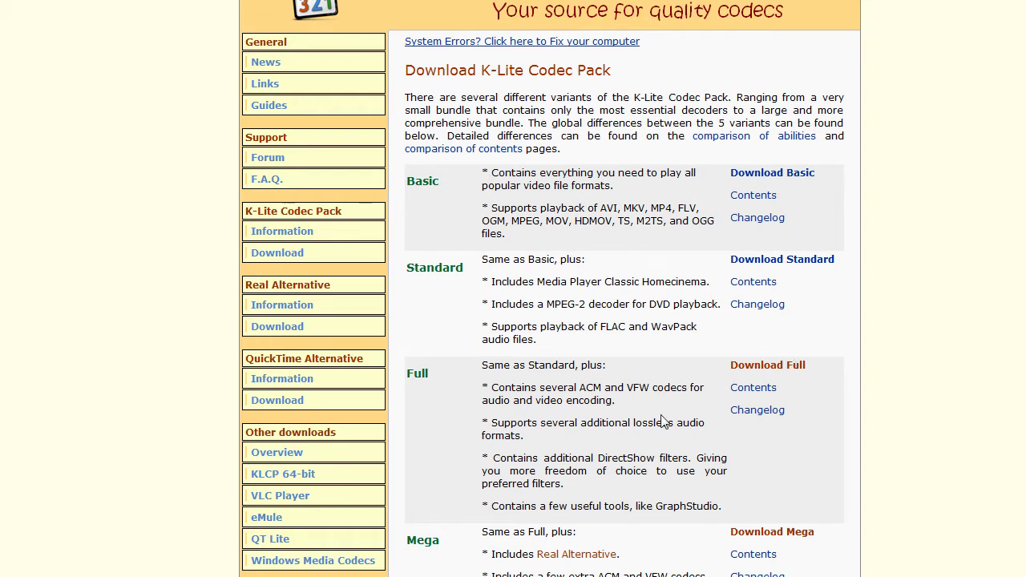
left_click_drag(405, 398, 775, 500)
left_click(782, 481)
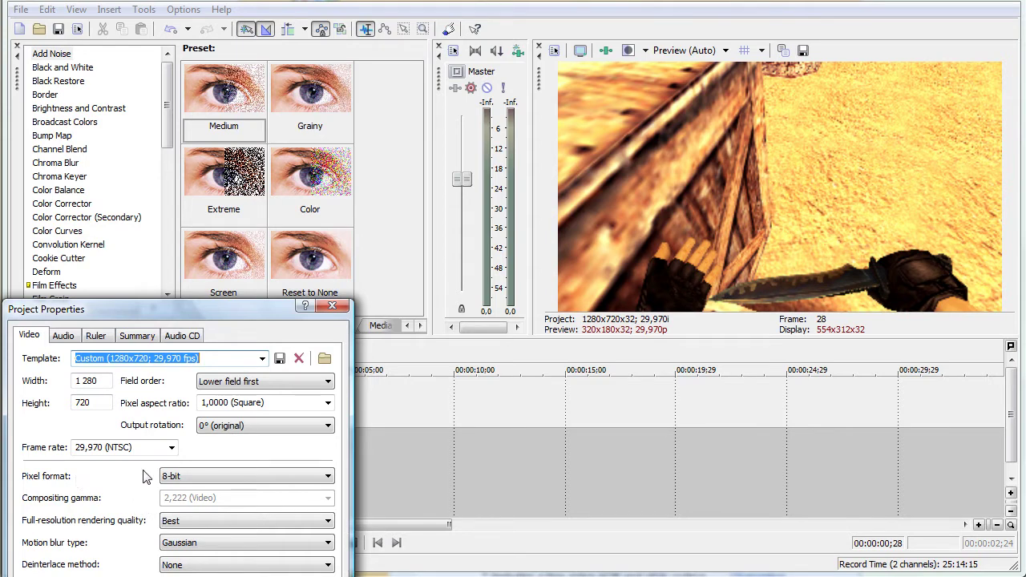
Confirm project width 1280, Square pixel aspect ratio, 8-bit pixel format and Gaussian motion blur
left_click(105, 383)
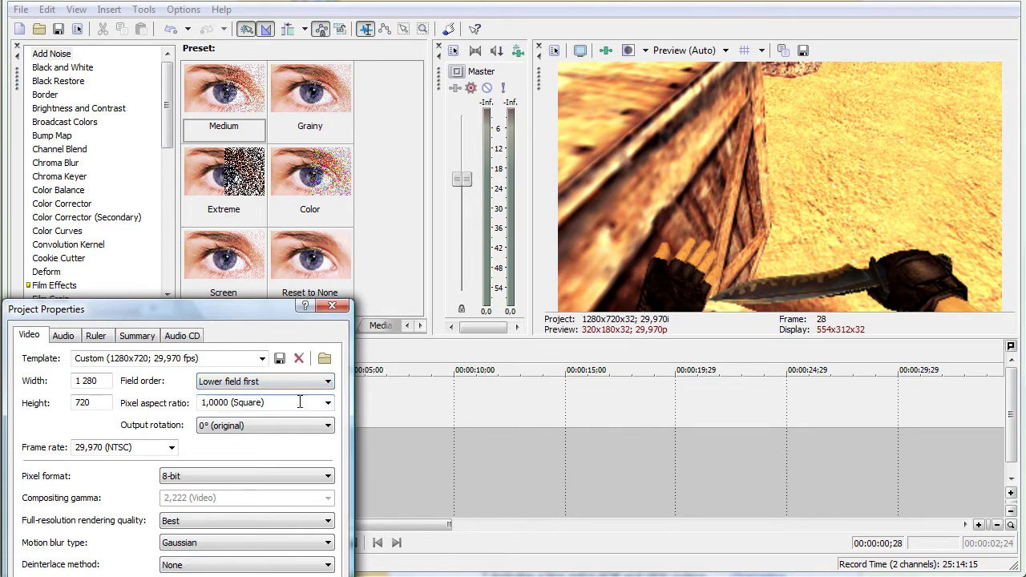
left_click(329, 403)
left_click(329, 403)
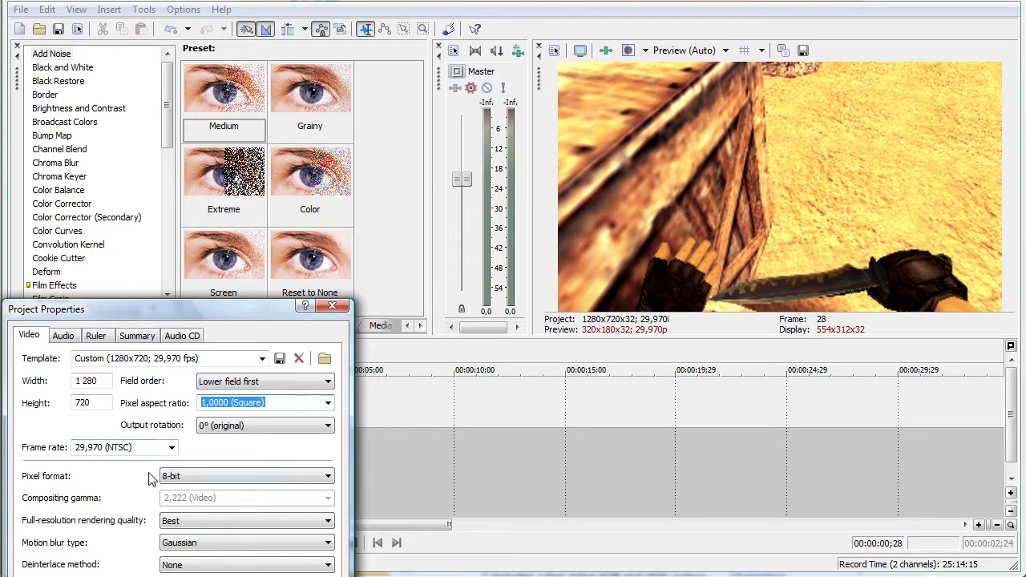
left_click(327, 477)
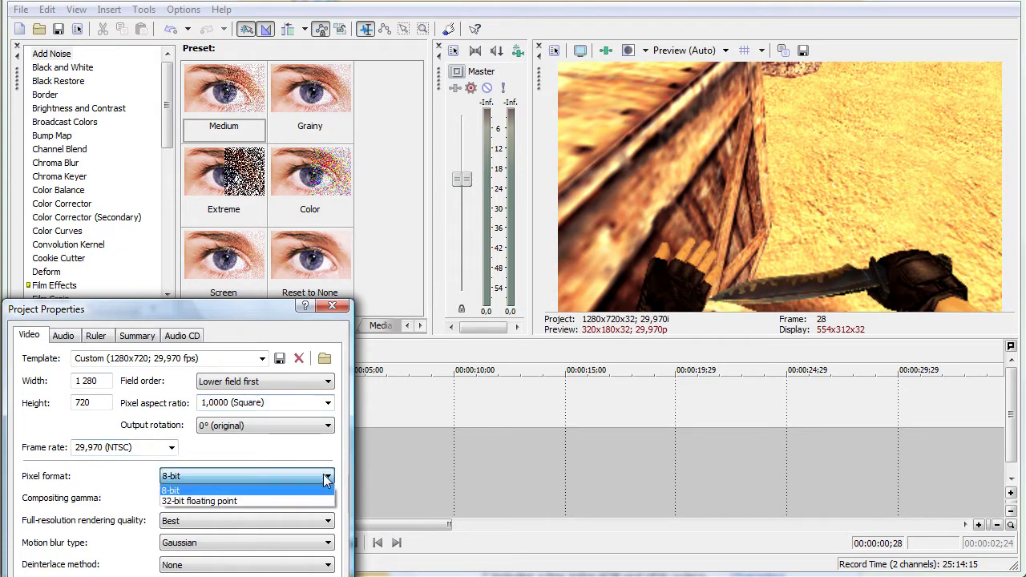
left_click(240, 487)
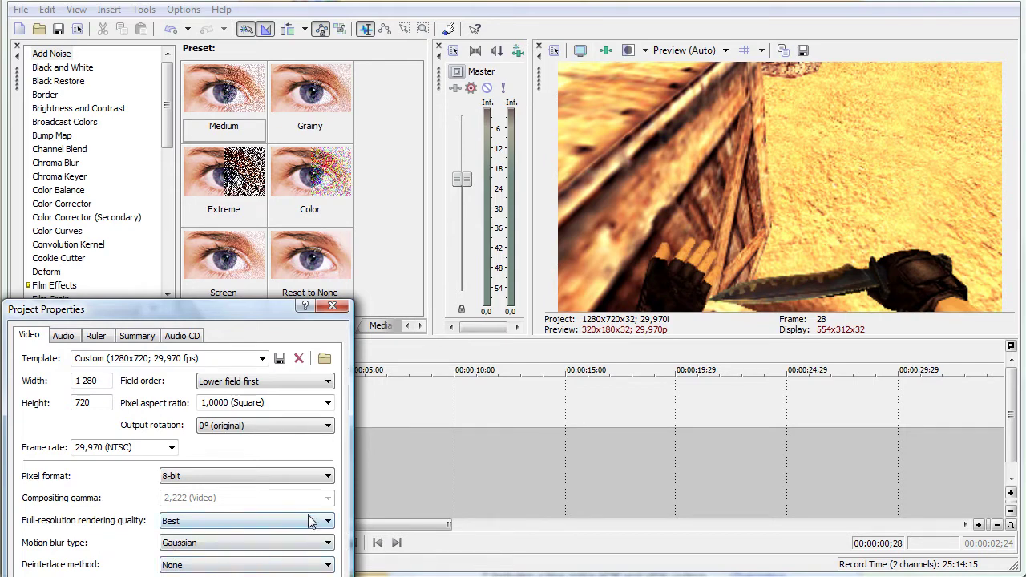
left_click(329, 544)
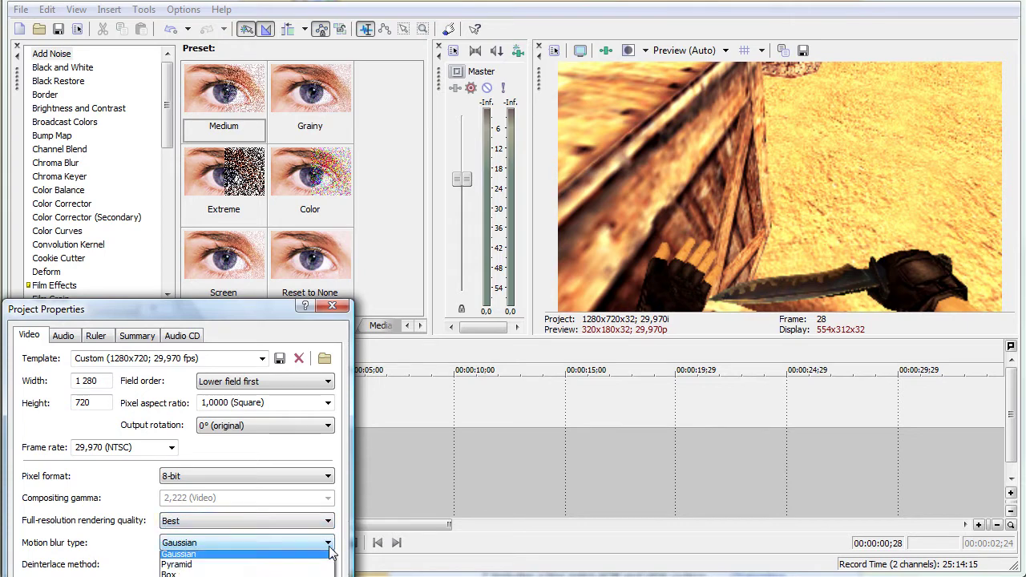
left_click(325, 553)
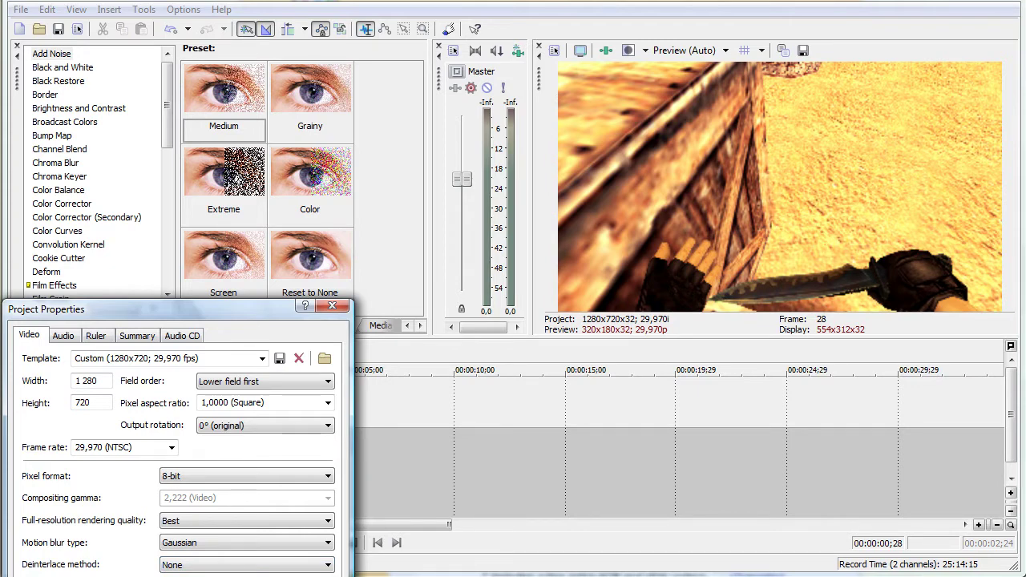
Close Project Properties, set the loop region over the clip, and start File > Render As
key("Return")
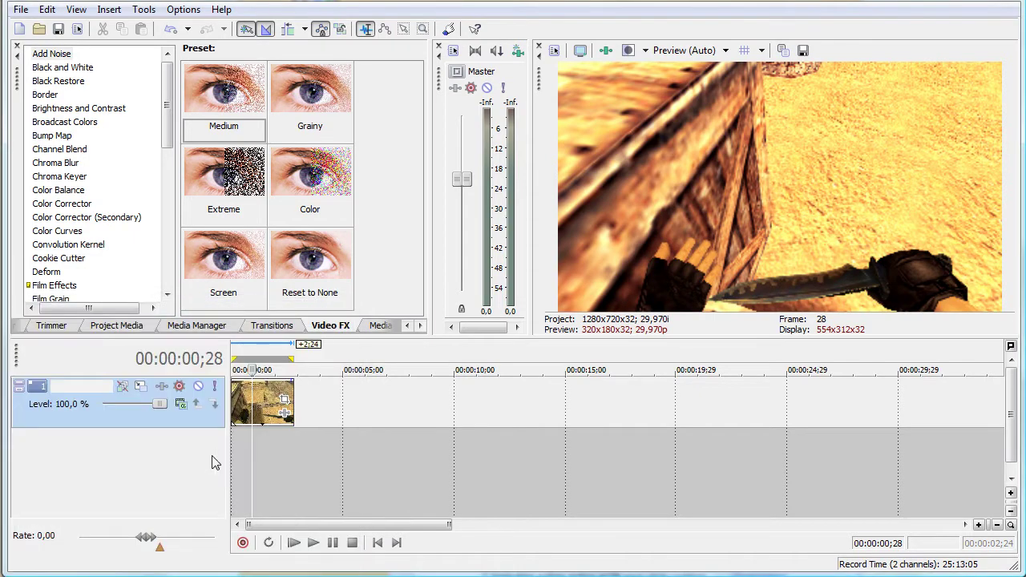
double_click(295, 437)
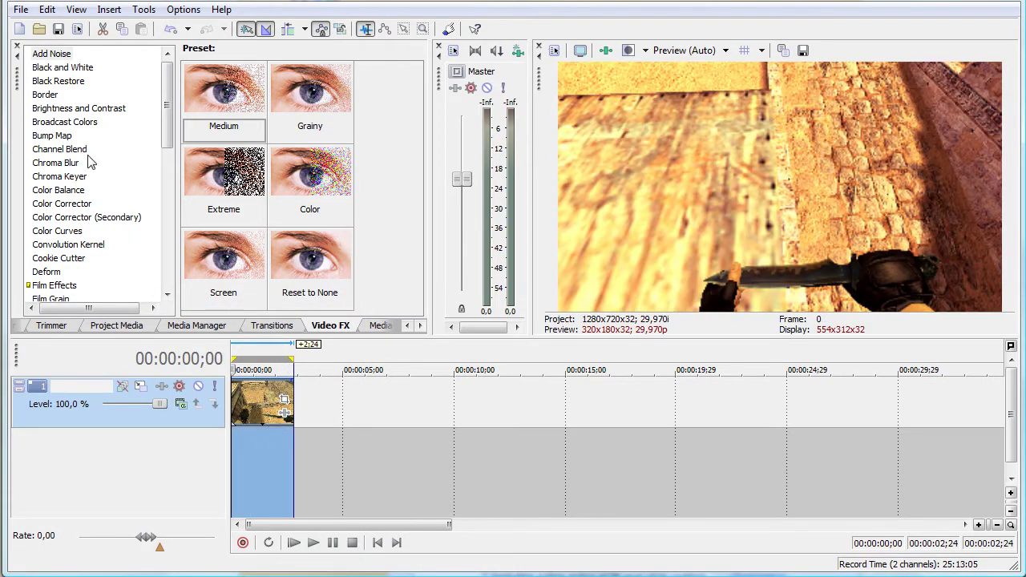
left_click(21, 10)
left_click(48, 119)
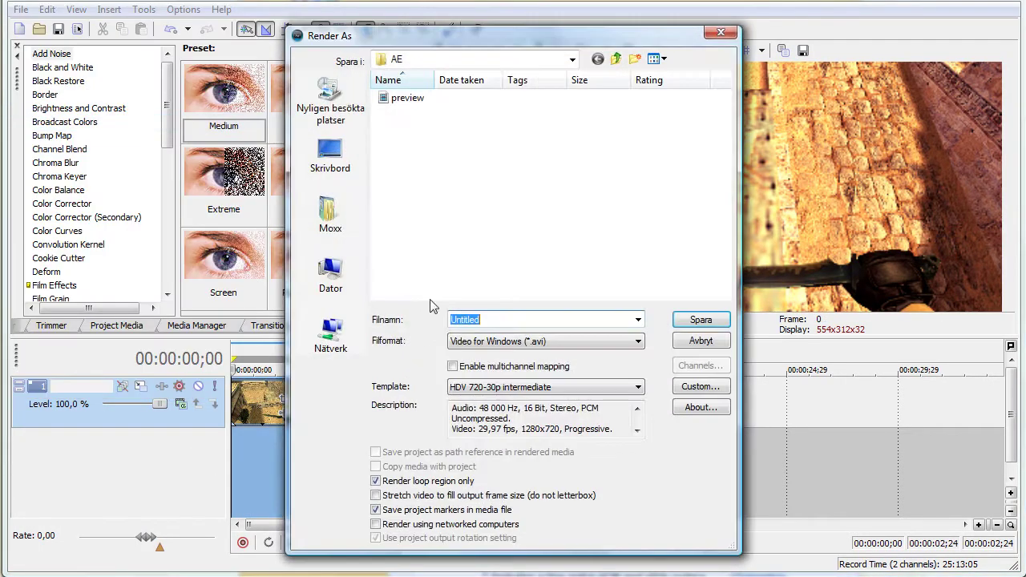
Keep the HDV 720-30p intermediate AVI template and customize it
left_click_drag(447, 33, 91, 37)
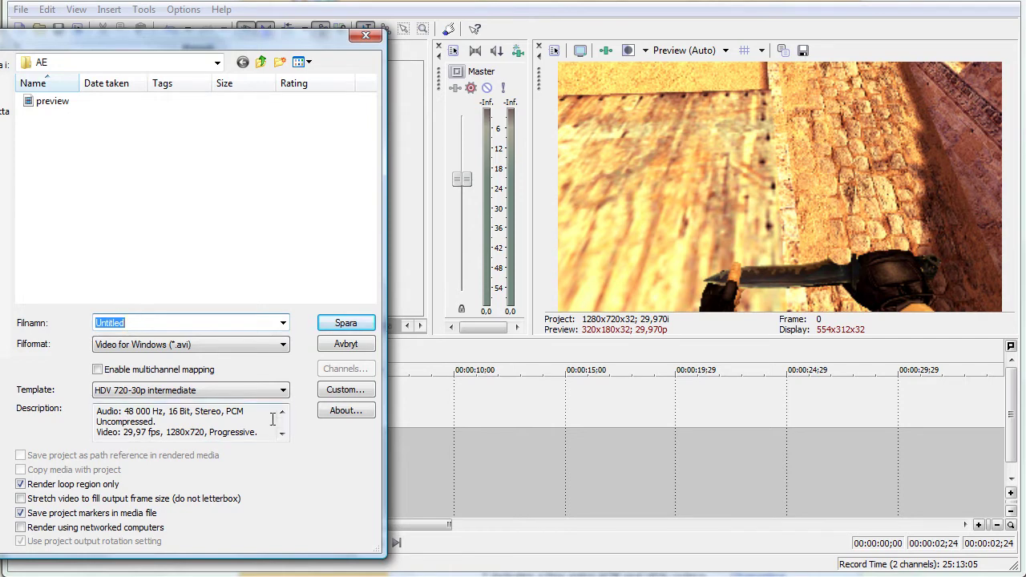
left_click(284, 390)
left_click(284, 391)
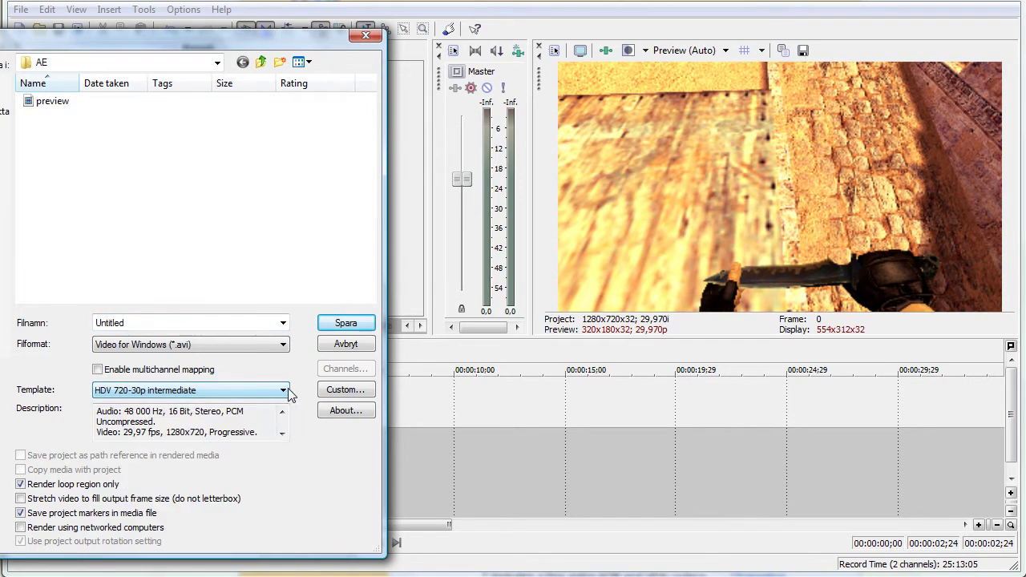
left_click(337, 394)
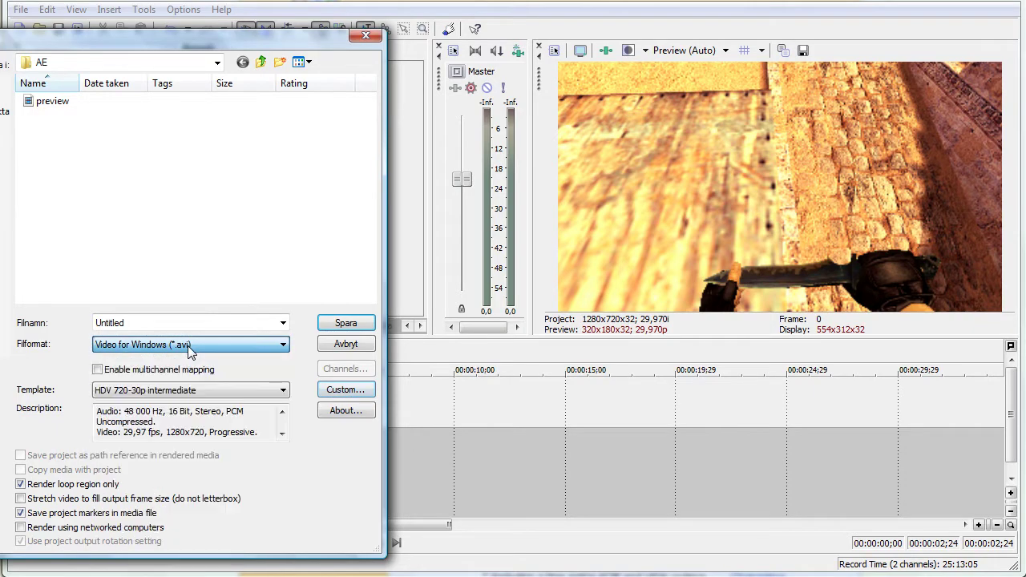
Keep Best rendering quality and the 29,970 (NTSC) frame rate in the custom template
left_click(344, 389)
left_click(145, 176)
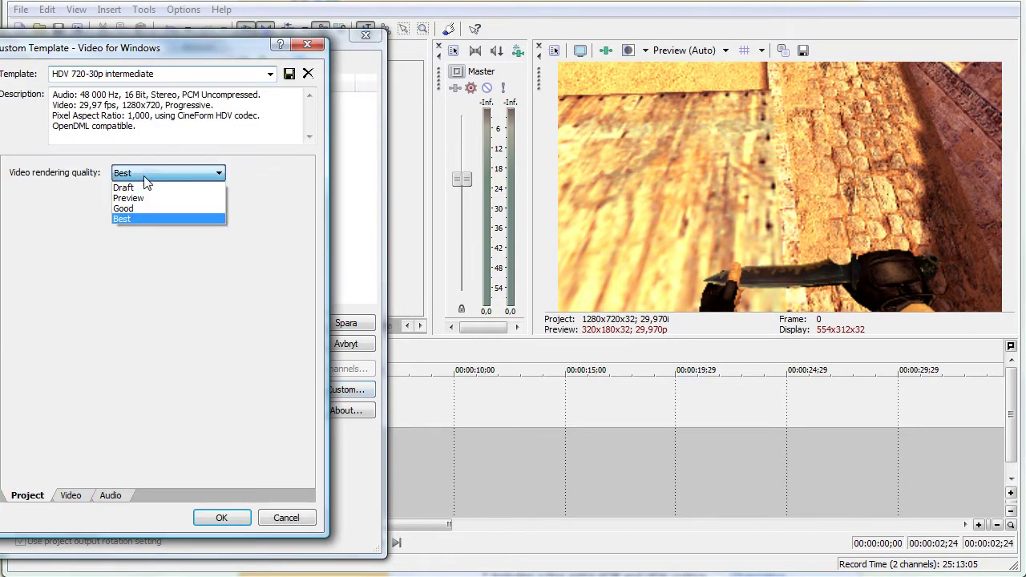
left_click(144, 177)
left_click(70, 496)
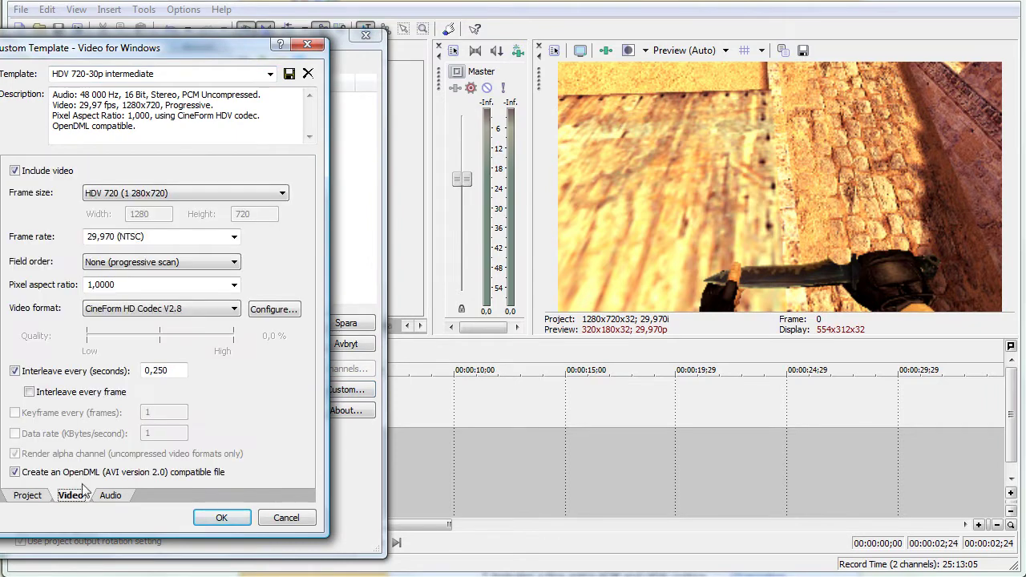
left_click(233, 236)
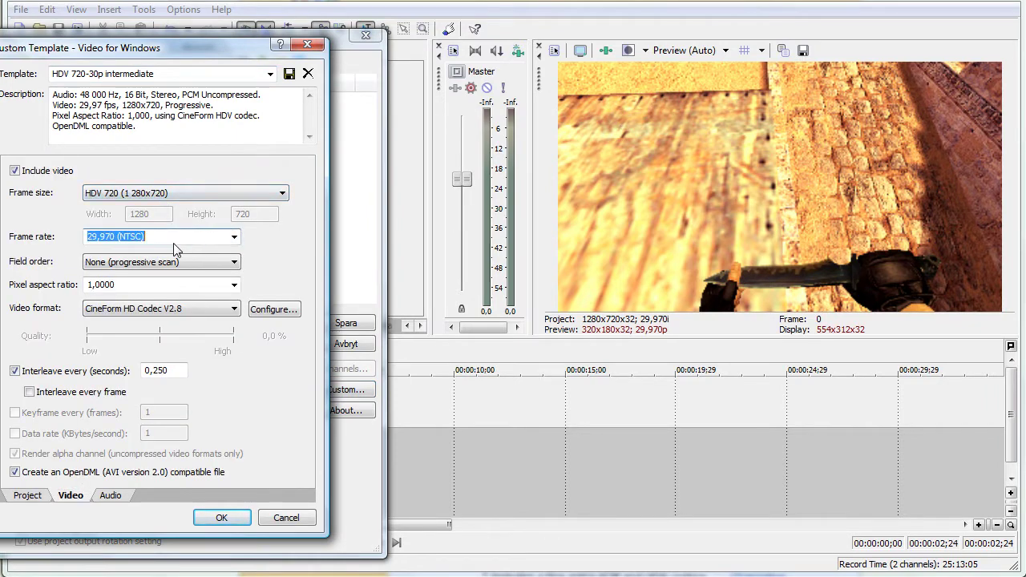
left_click(164, 236)
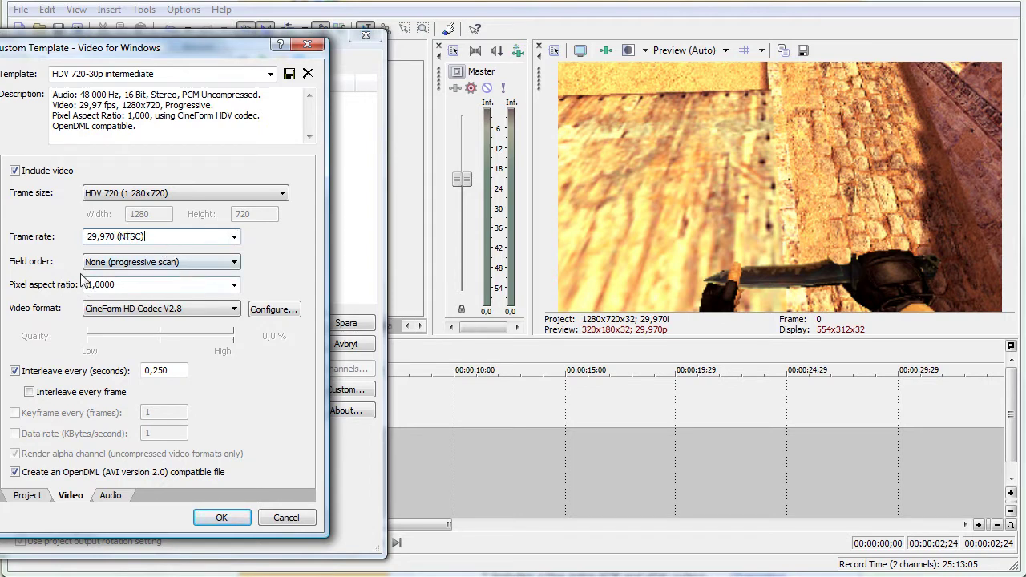
Keep progressive field order and switch the video format to Xvid MPEG-4 Codec
left_click(136, 259)
left_click(135, 260)
left_click(166, 287)
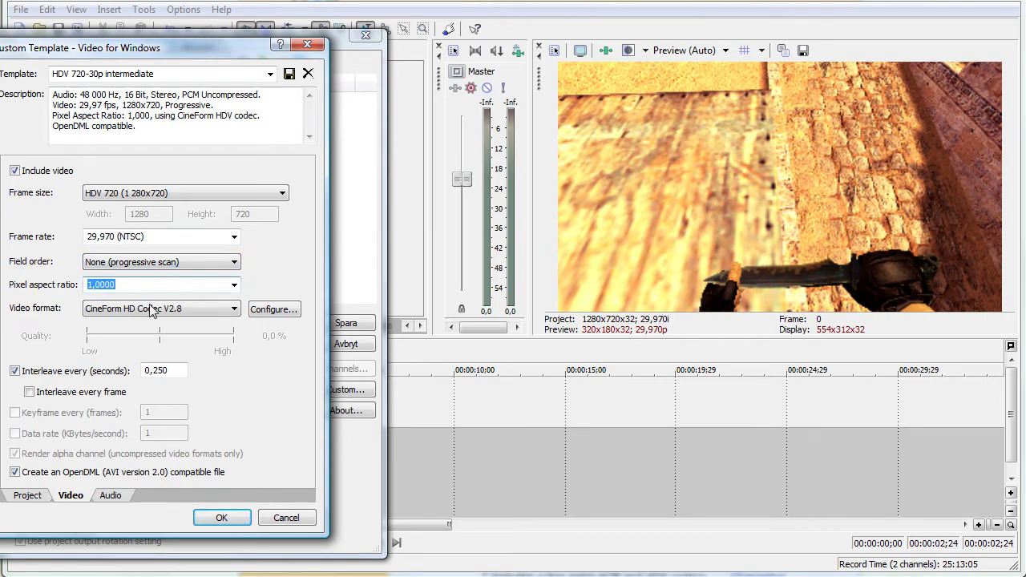
left_click(197, 311)
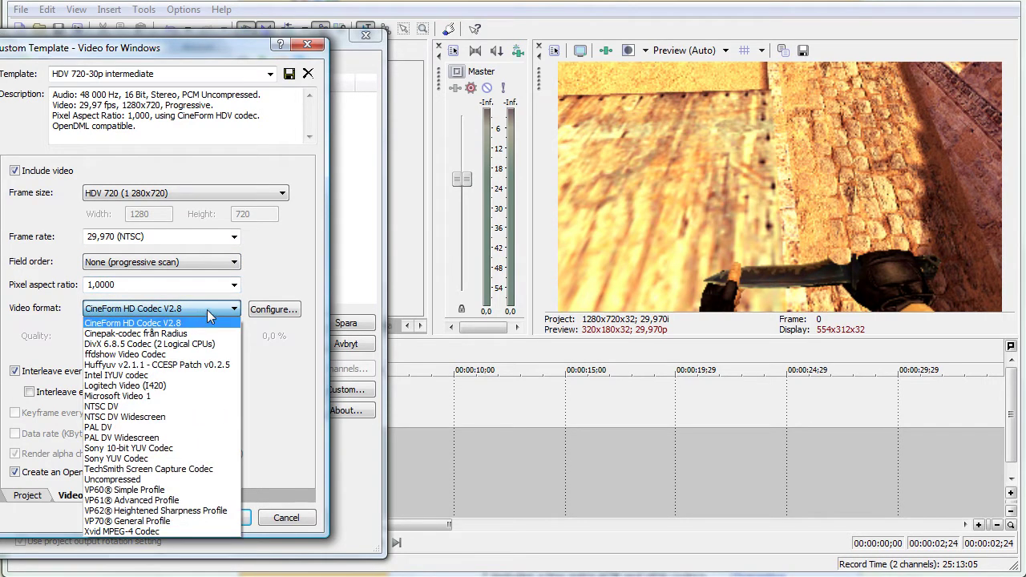
left_click(132, 532)
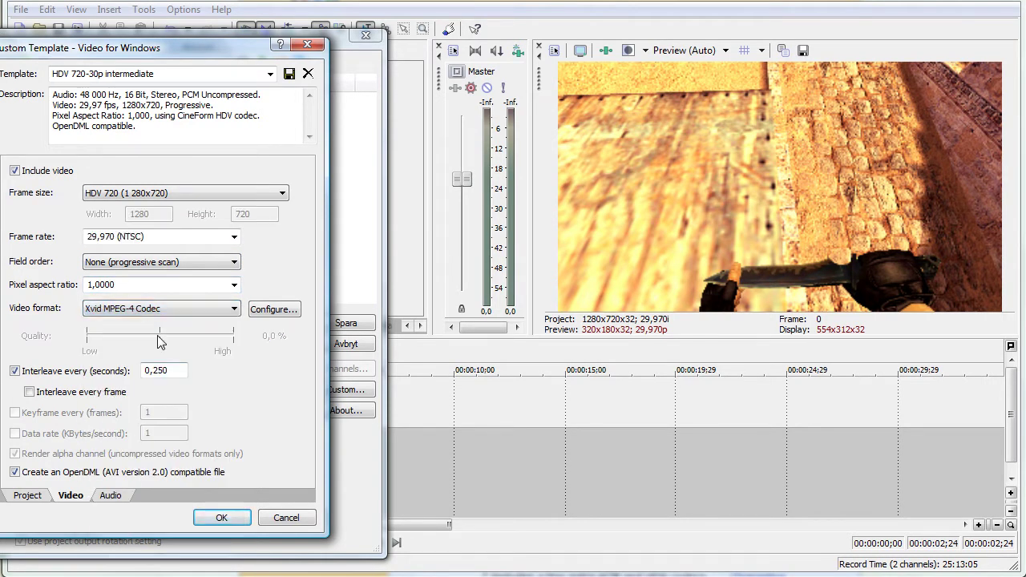
left_click(287, 311)
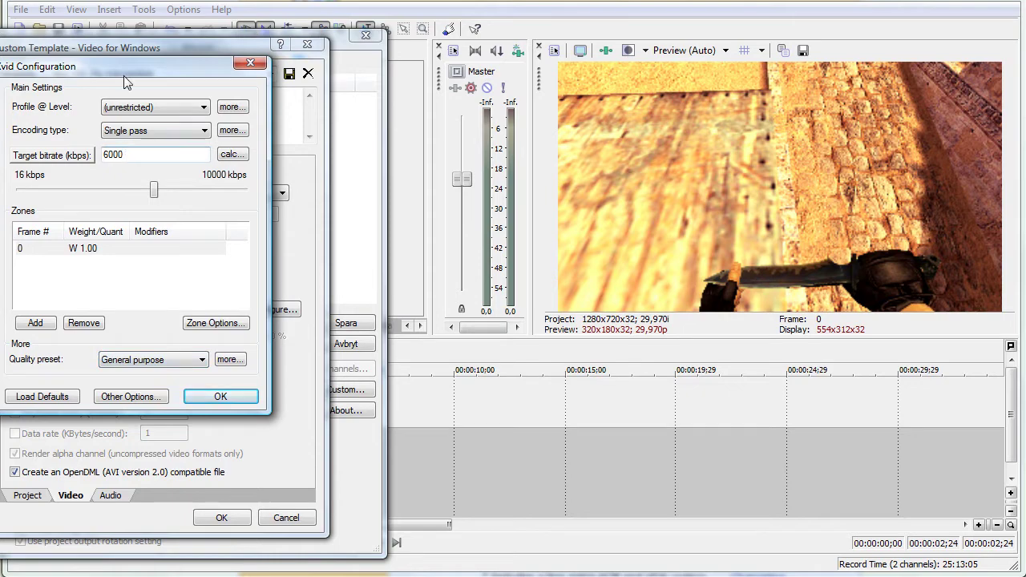
left_click_drag(139, 69, 564, 153)
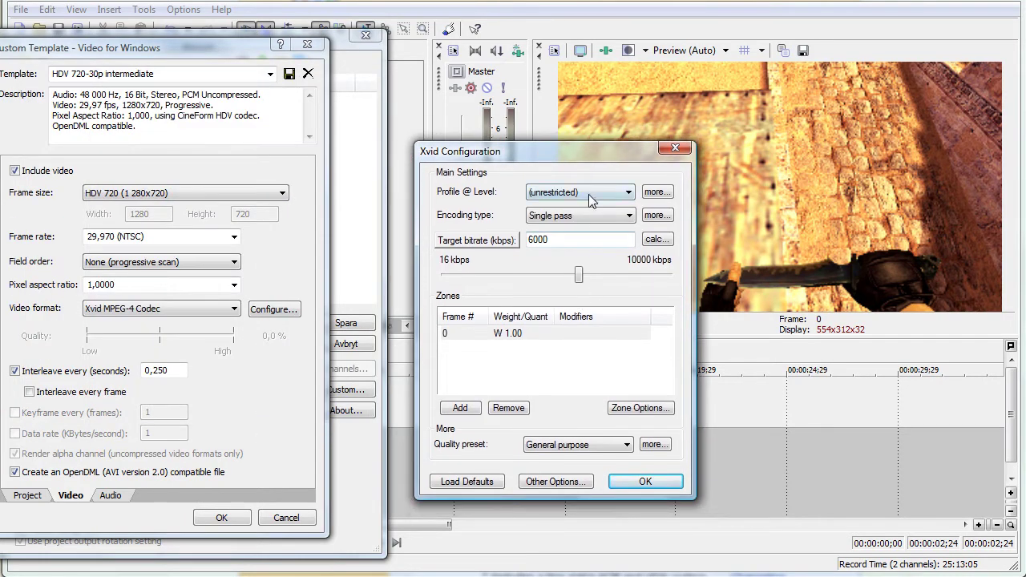
left_click(629, 193)
left_click(629, 193)
left_click_drag(619, 157, 681, 155)
left_click(656, 239)
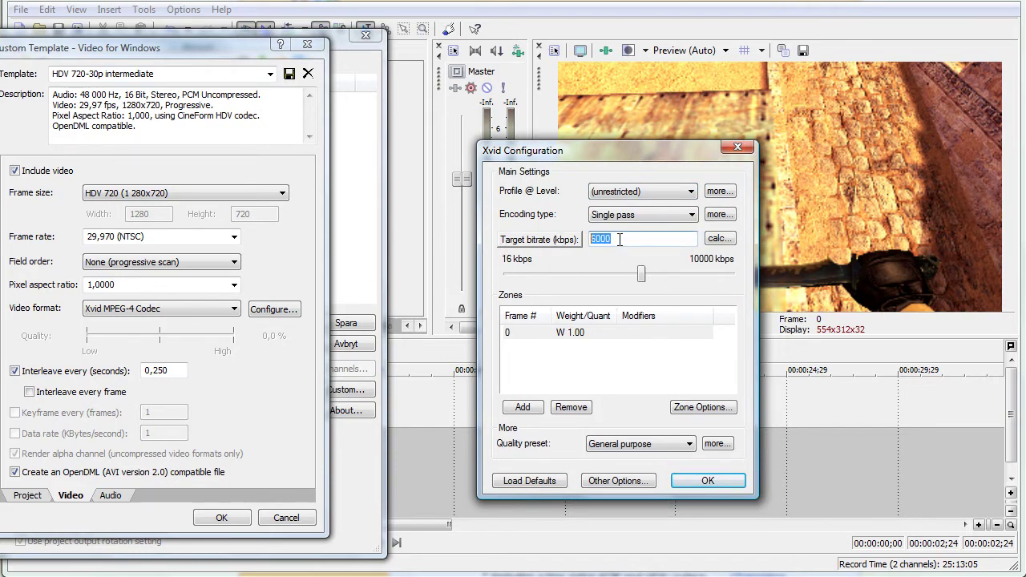
left_click(601, 239)
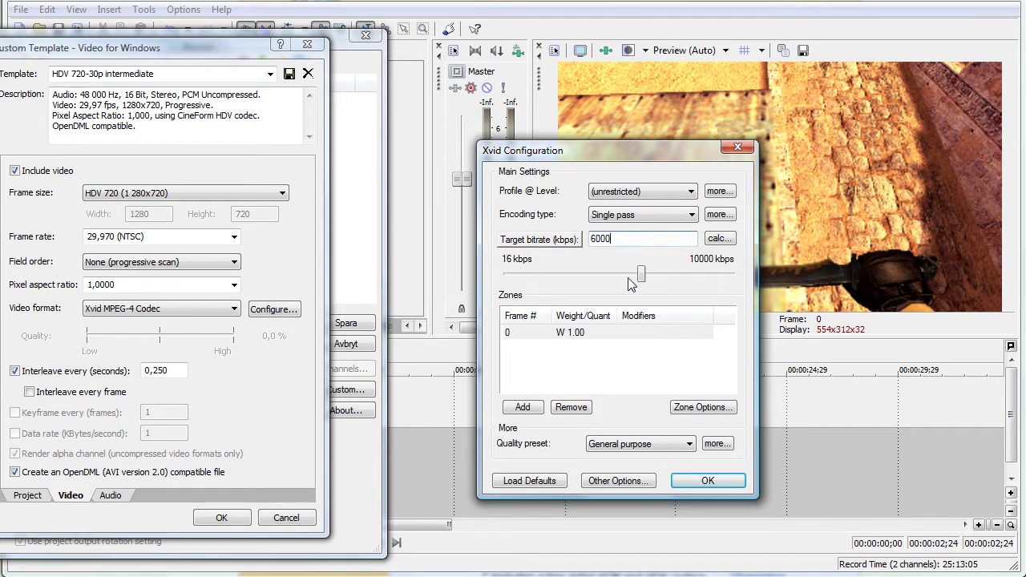
double_click(607, 239)
left_click(629, 238)
left_click_drag(611, 238, 570, 241)
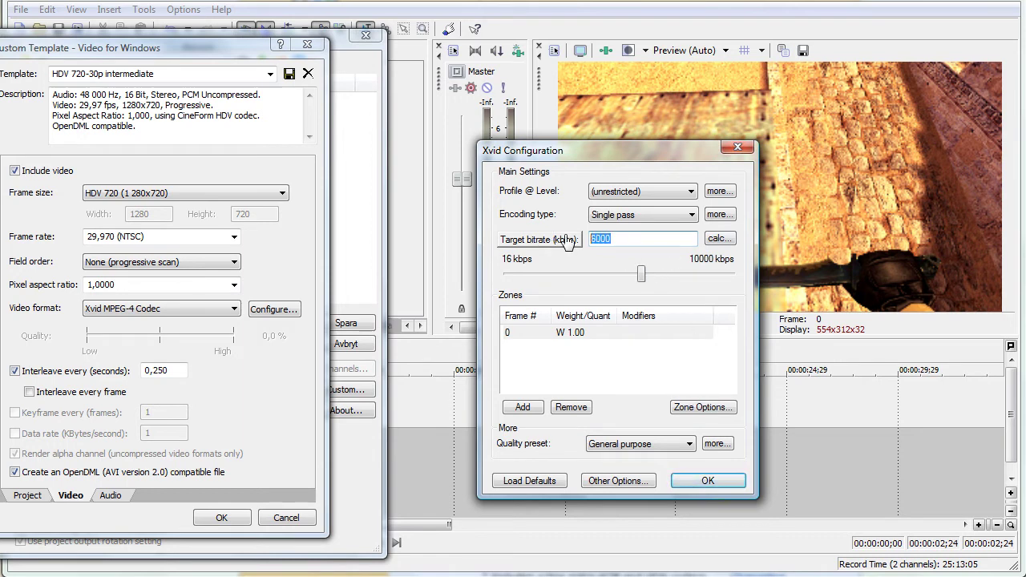
left_click(630, 238)
left_click(539, 239)
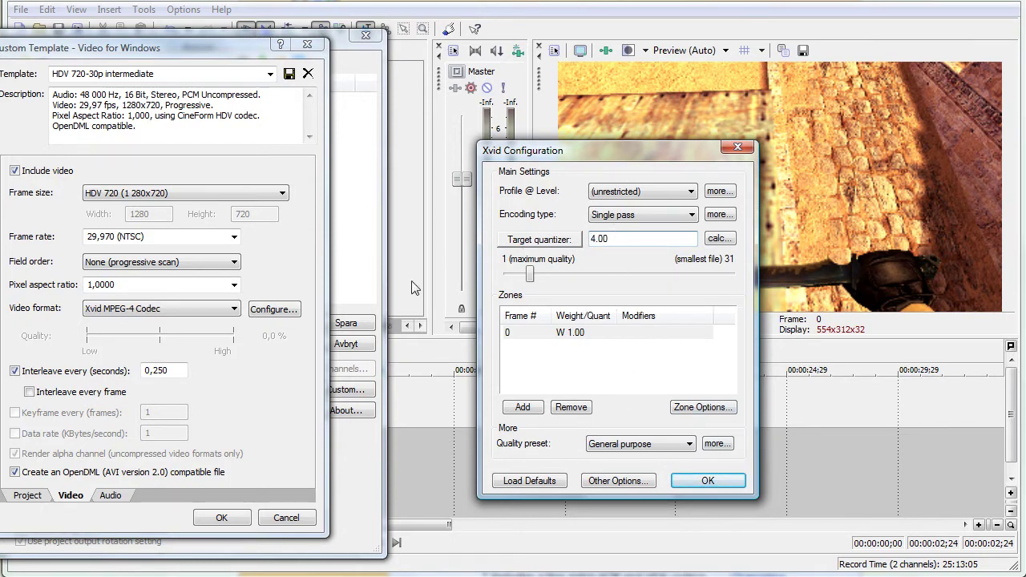
left_click(523, 242)
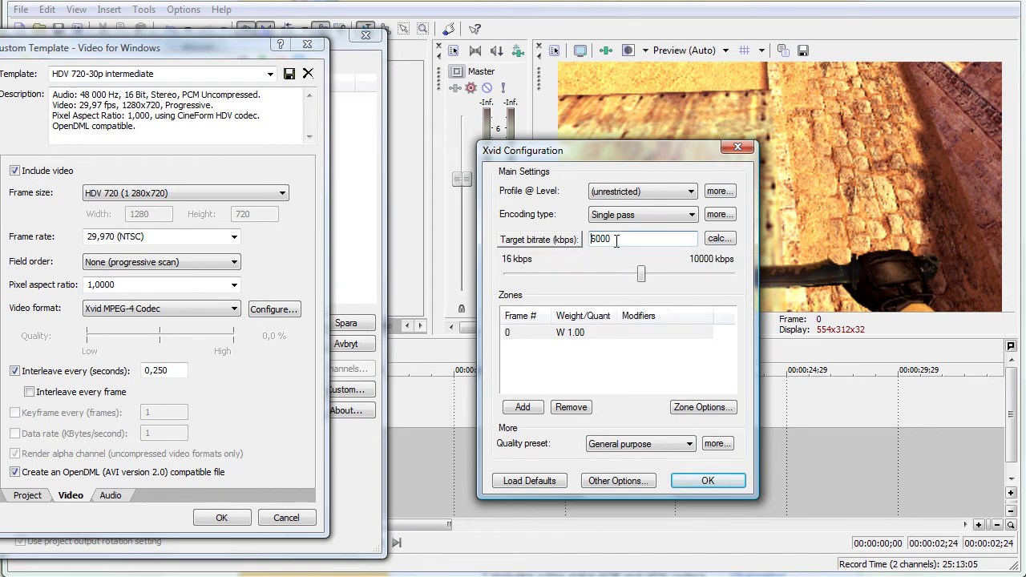
left_click(709, 481)
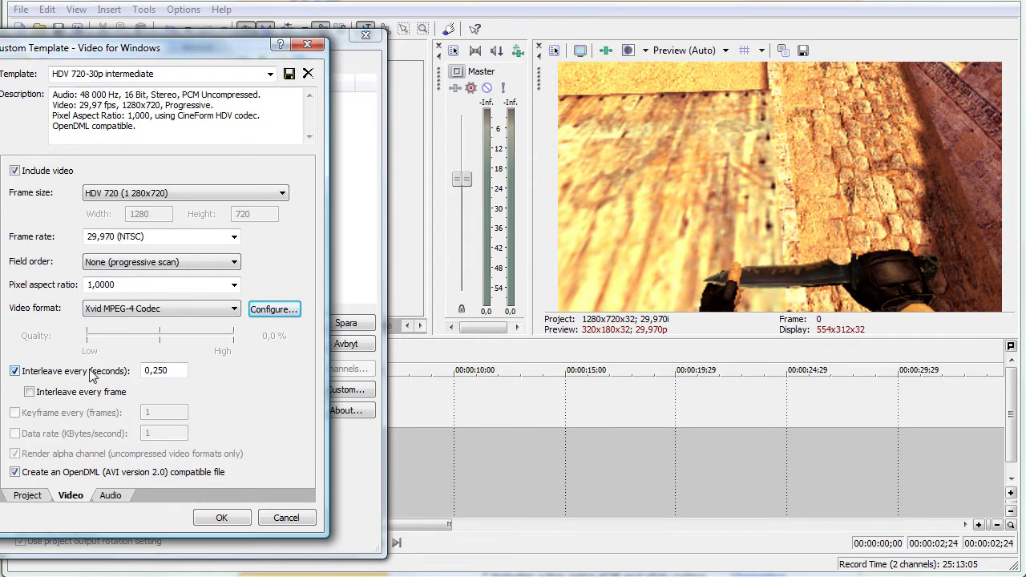
Set audio interleave to every 0,400 seconds
left_click_drag(170, 381, 153, 381)
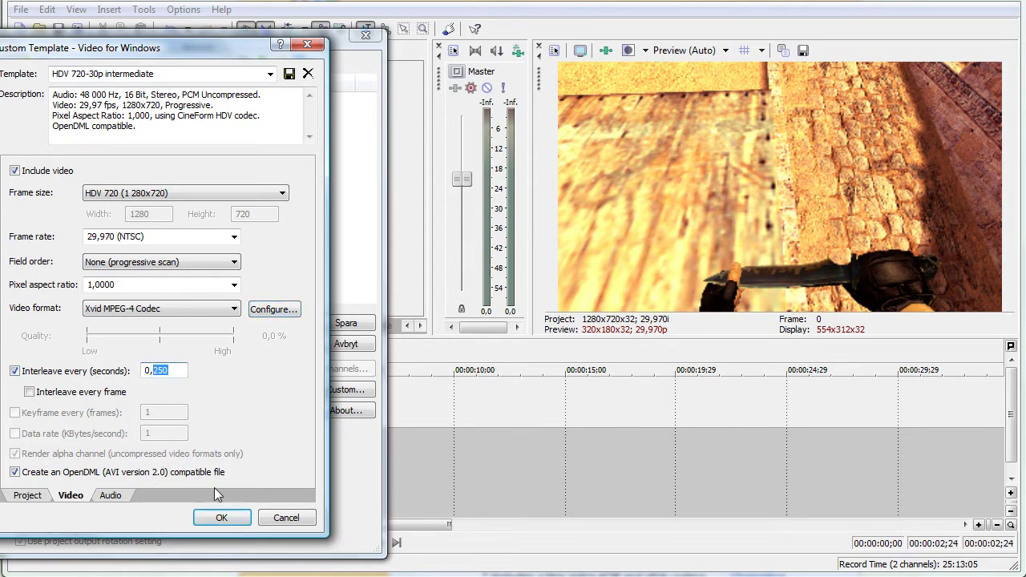
type("400")
left_click(224, 519)
Review the Project and Video tabs, then apply the custom template
left_click(25, 497)
left_click(71, 496)
left_click(110, 497)
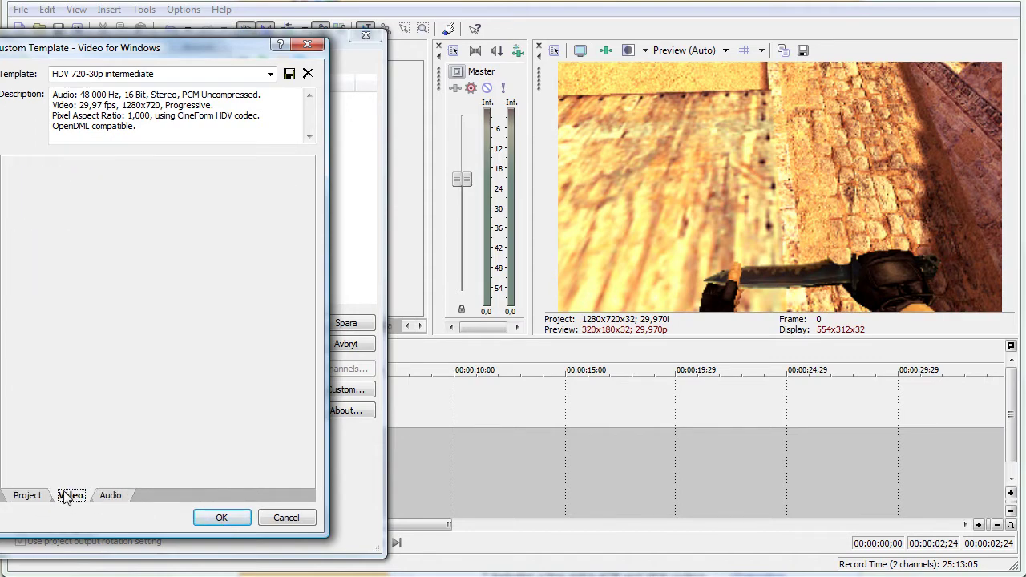
left_click(27, 496)
left_click(220, 518)
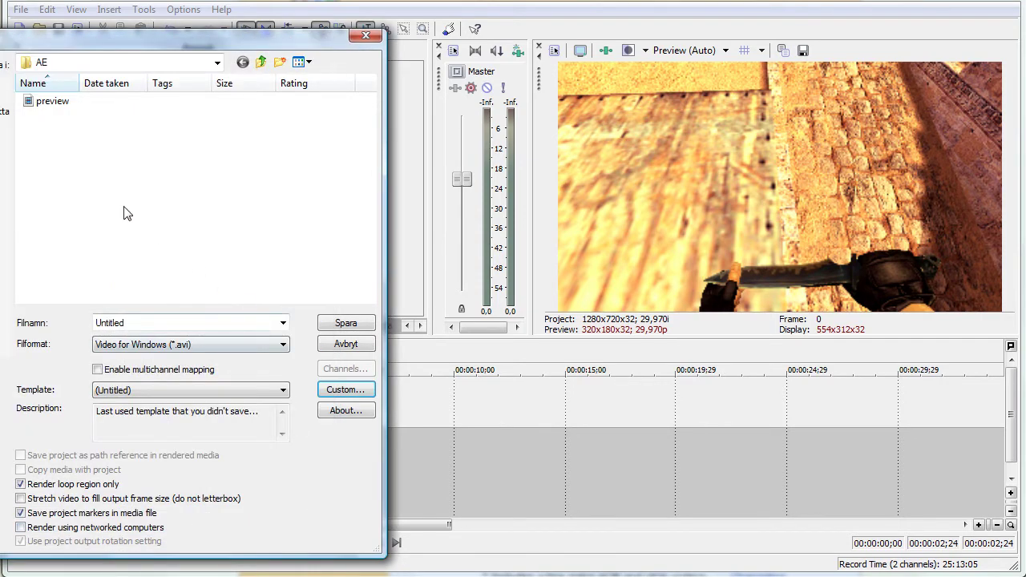
Render to preview.avi in the AE folder, overwriting the existing file
left_click(53, 103)
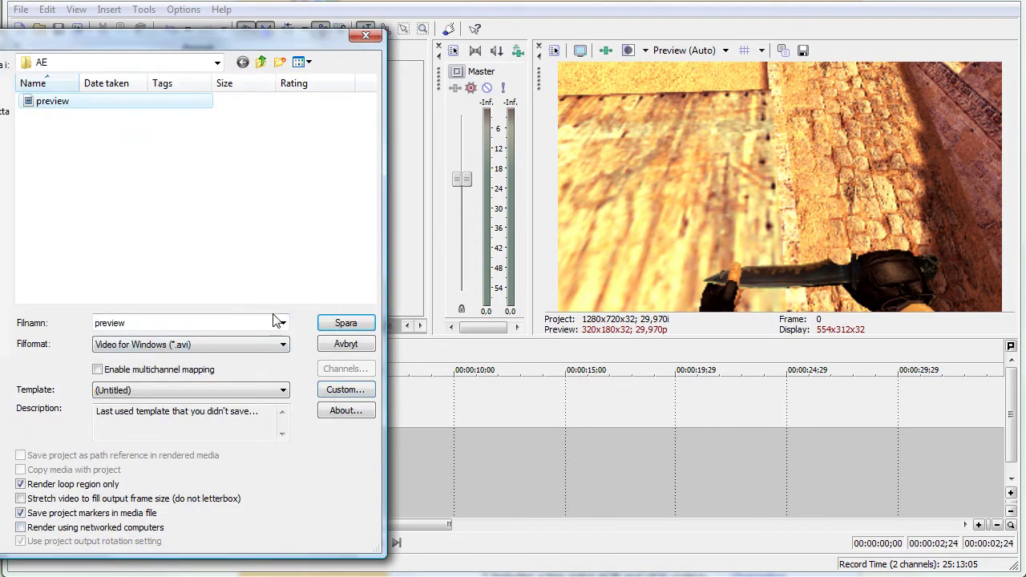
left_click(362, 325)
left_click(510, 251)
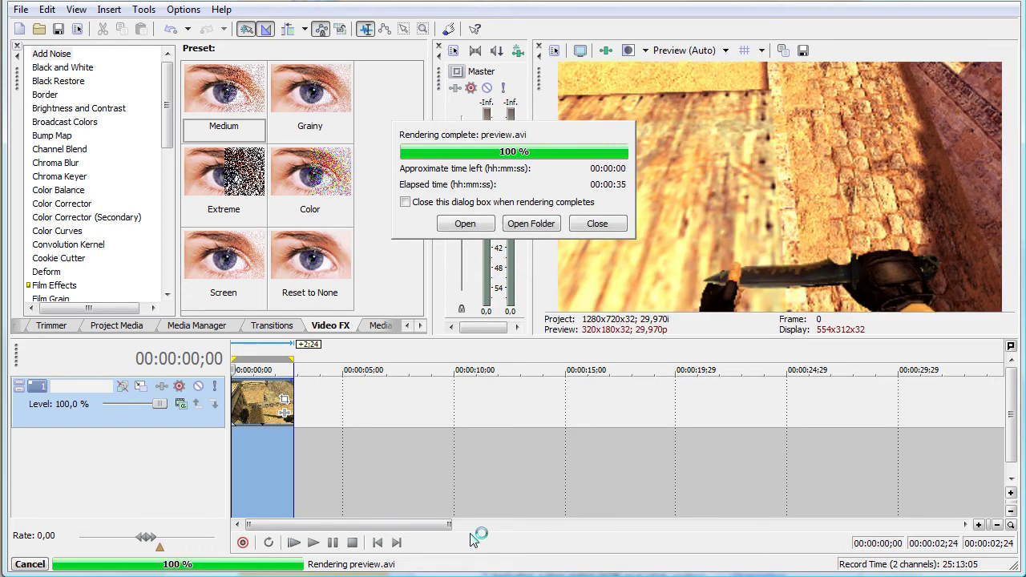
Open the rendered preview.avi from the Rendering complete notice
left_click(465, 224)
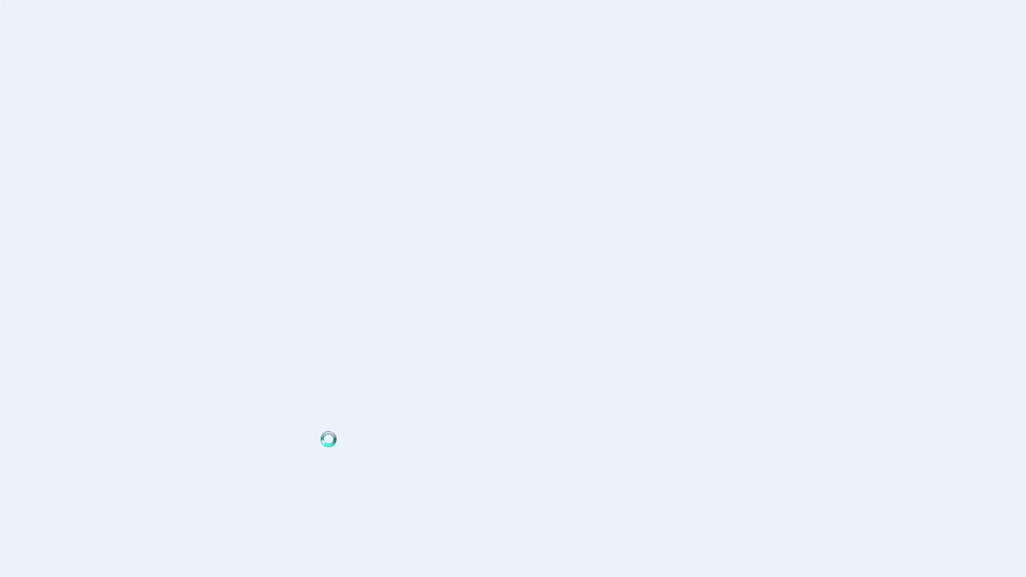